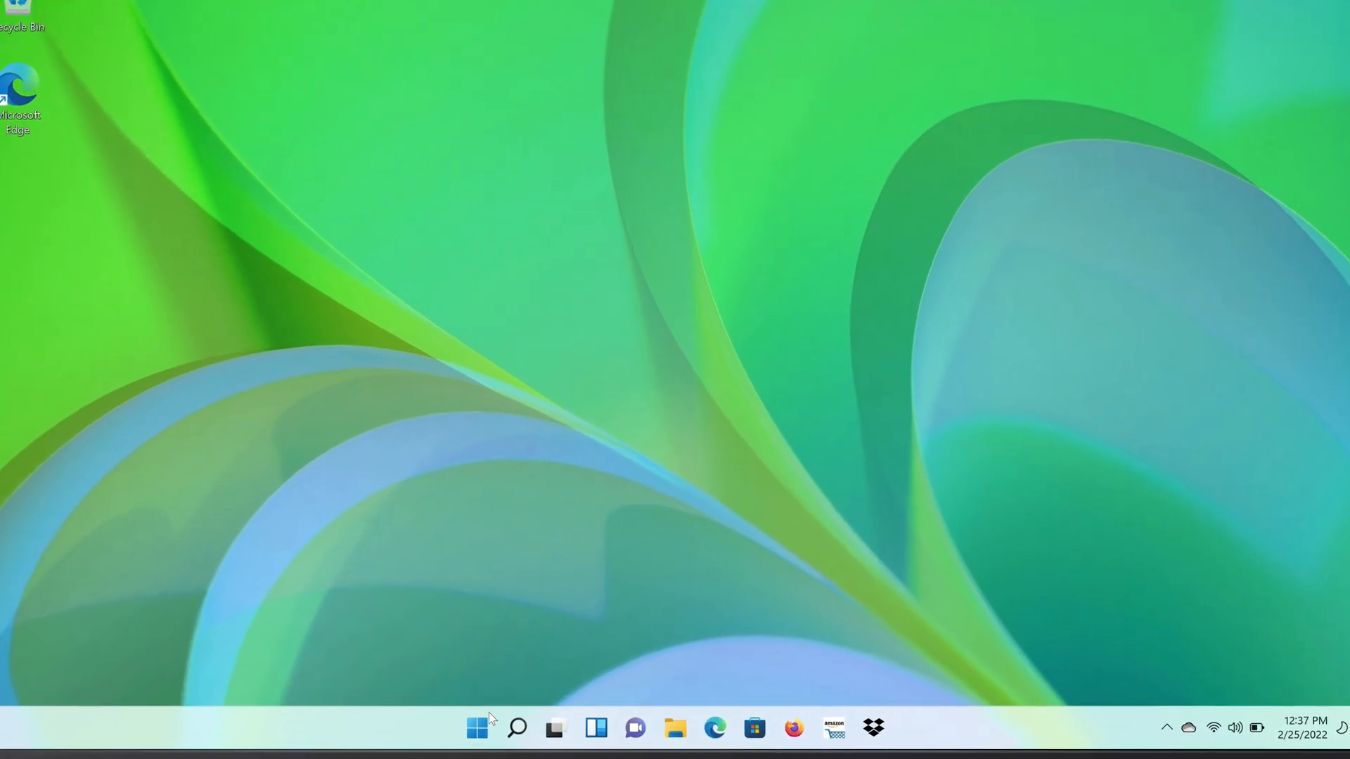
Step: Launch the Settings app from a Start menu search
{"action": "left_click", "coordinate": [486, 733]}
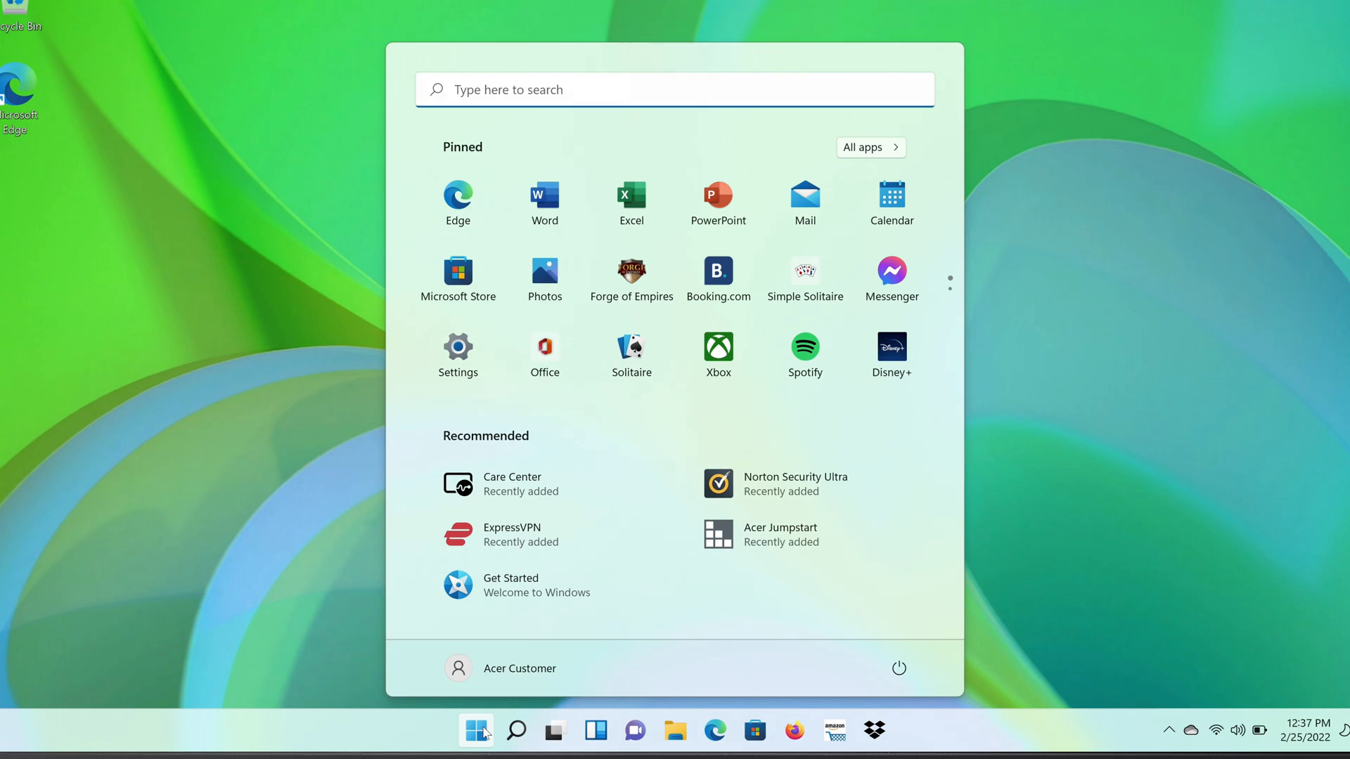
{"action": "type", "text": "settings"}
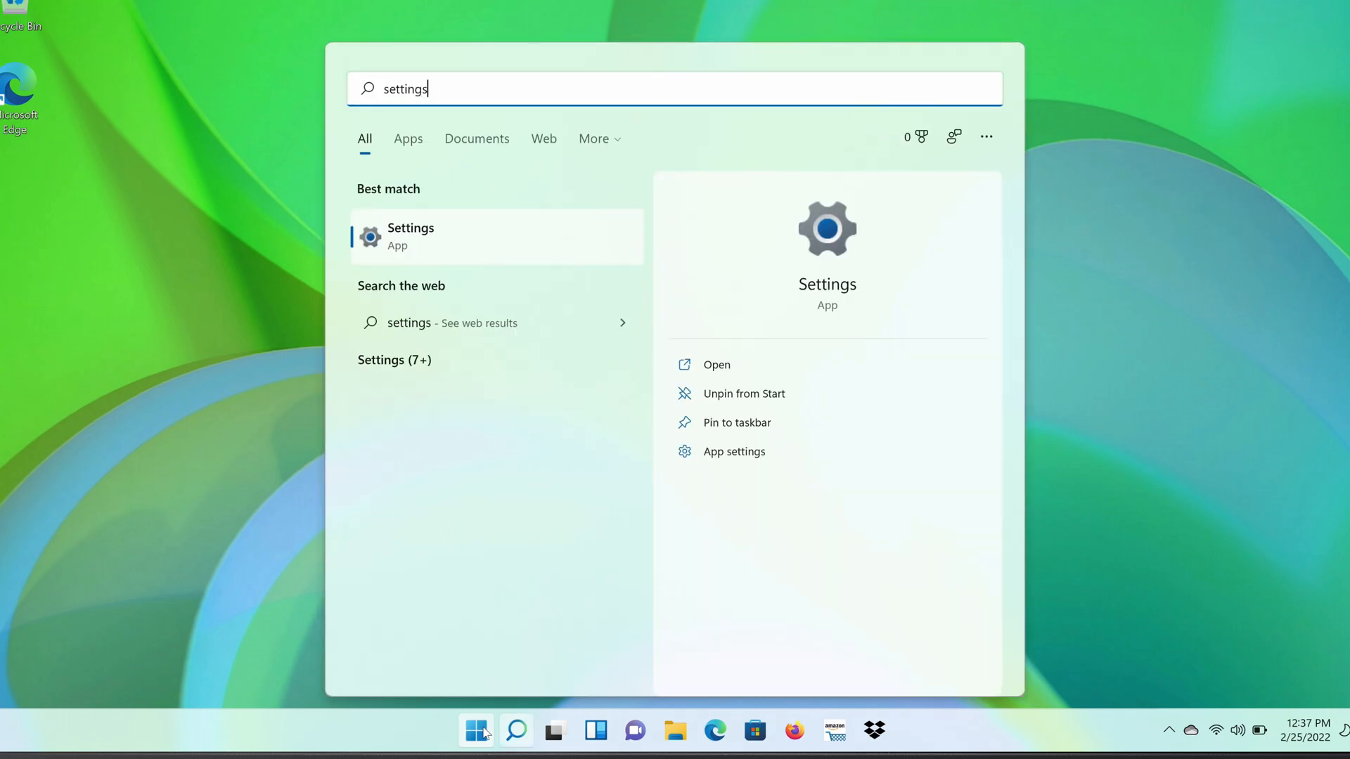
{"action": "left_click", "coordinate": [457, 259]}
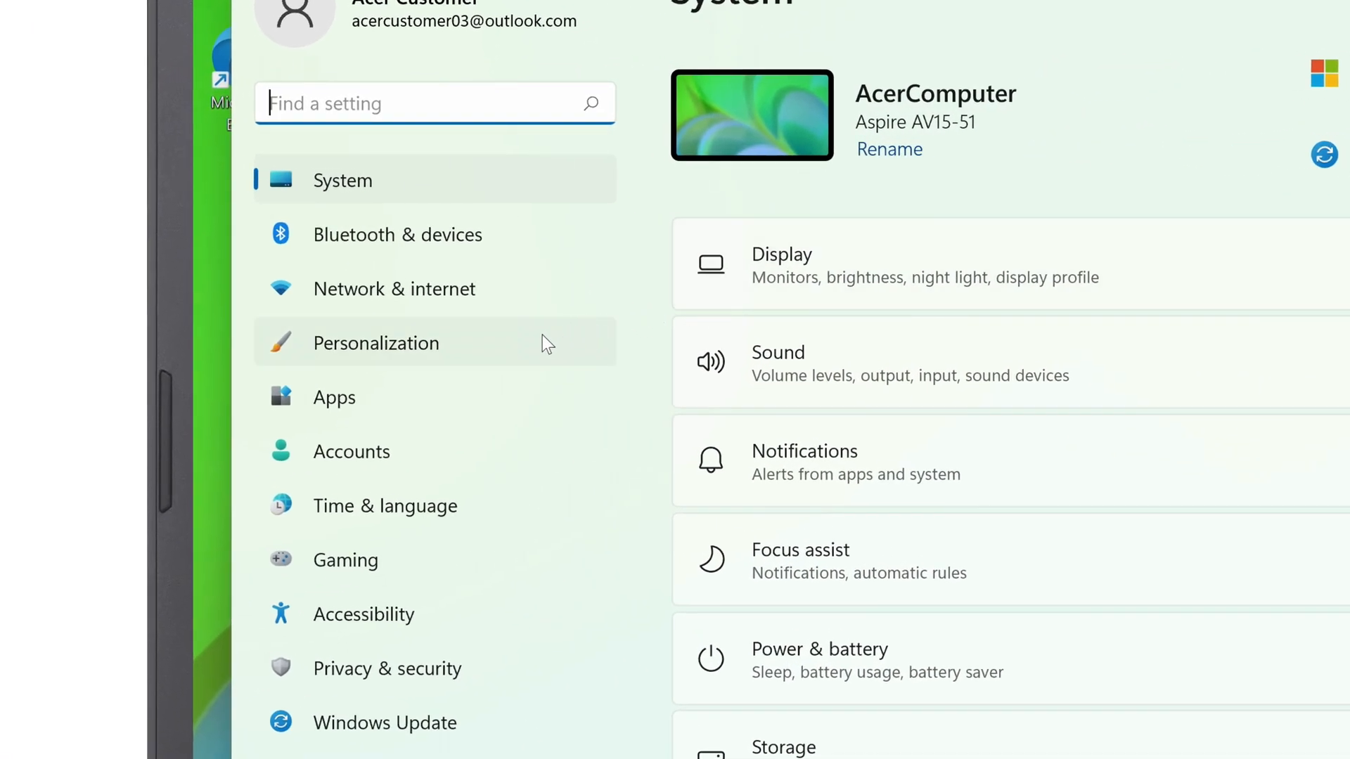
Step: Go to Personalization > Background to reach the desktop background settings
{"action": "left_click", "coordinate": [500, 344]}
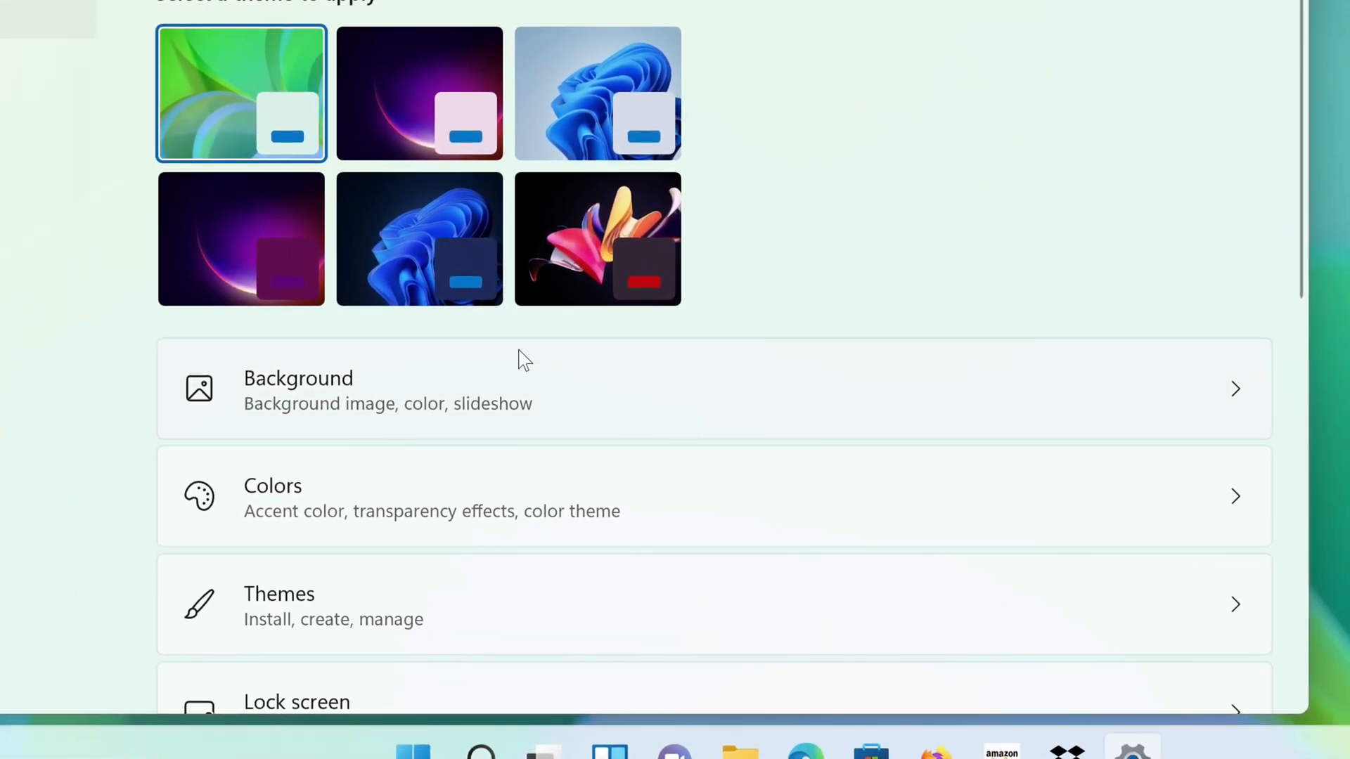
{"action": "left_click", "coordinate": [525, 394]}
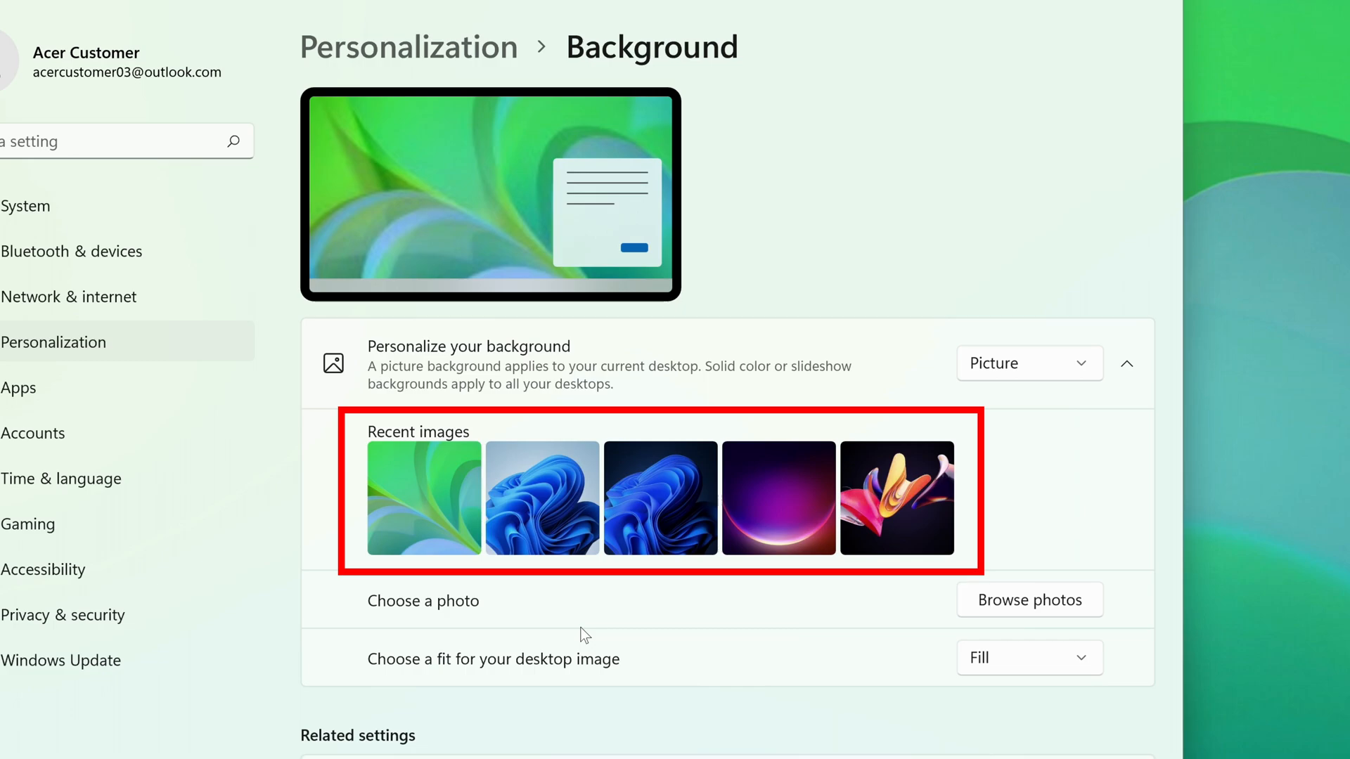
Step: Set the blue bloom picture as wallpaper and check it on the desktop
{"action": "left_click", "coordinate": [542, 512]}
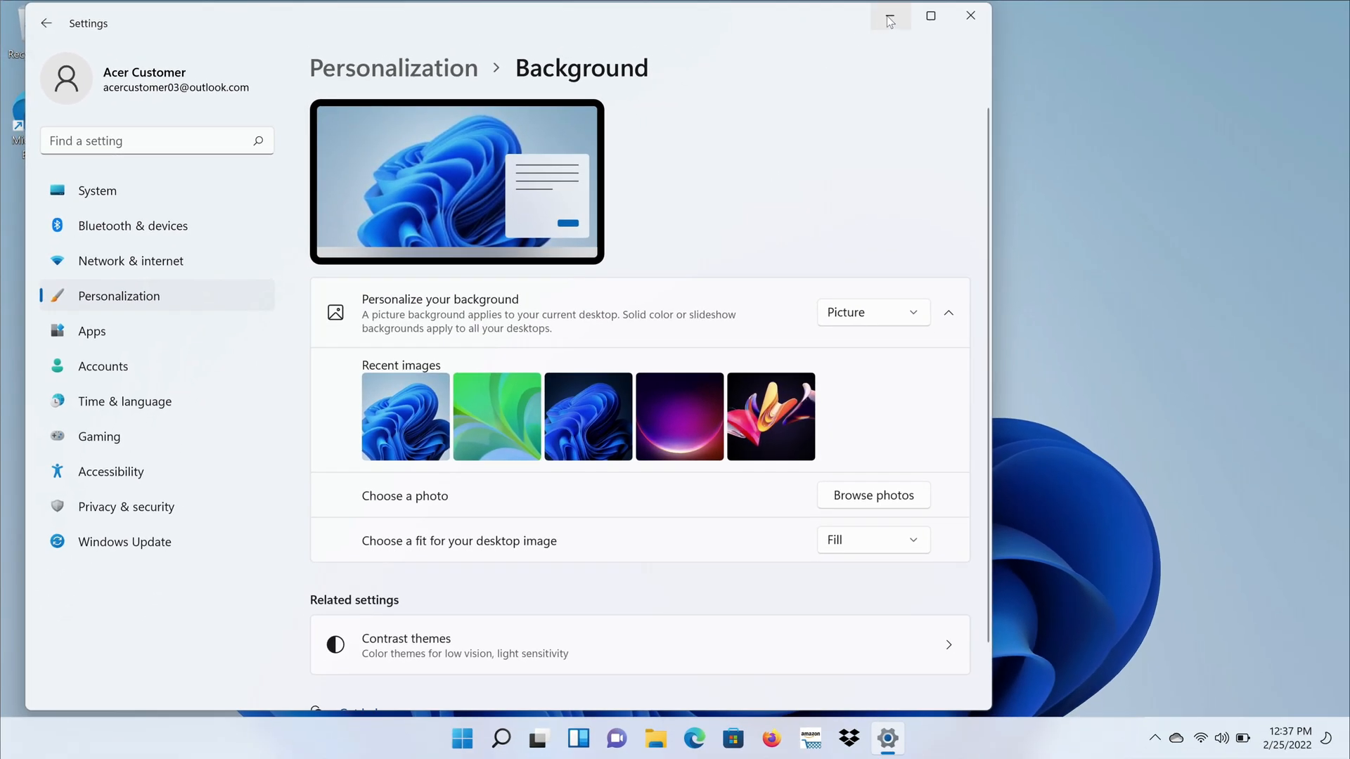
{"action": "left_click", "coordinate": [887, 18]}
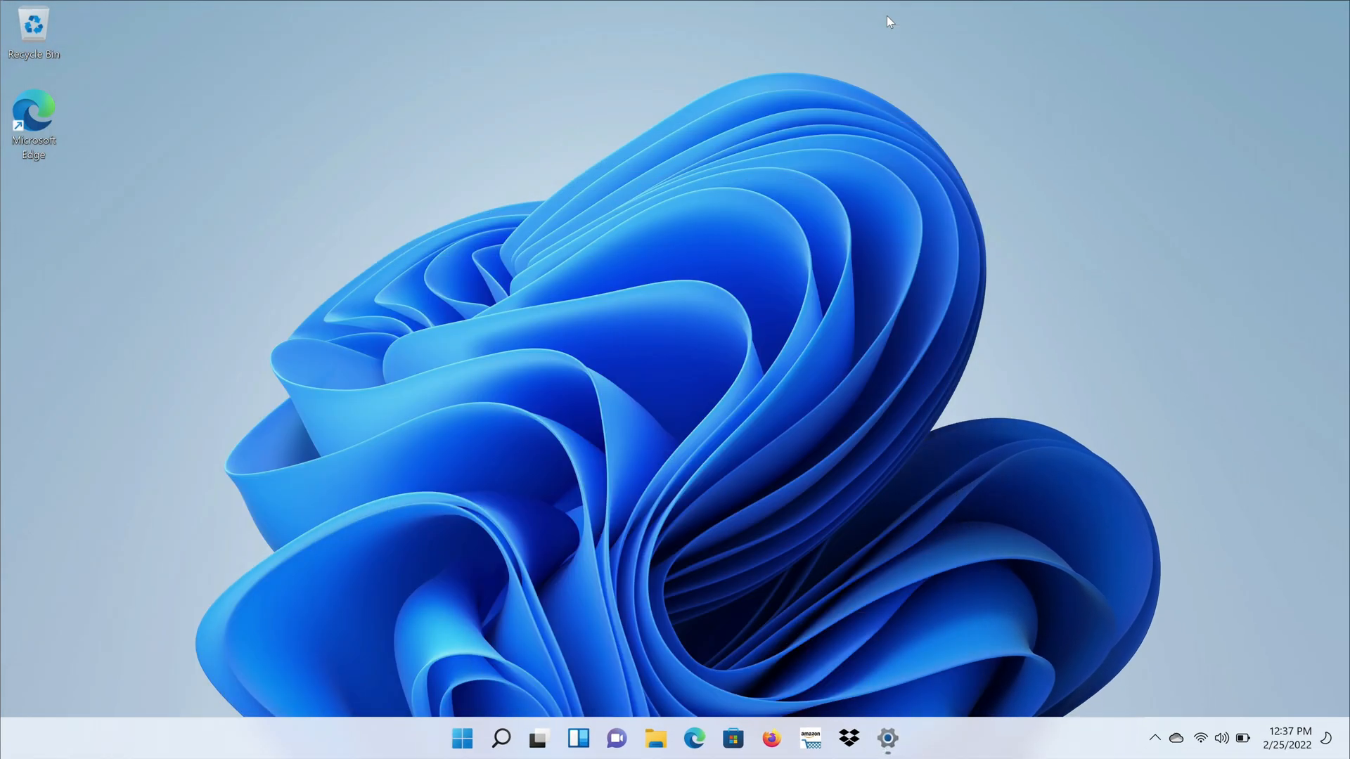
{"action": "left_click", "coordinate": [887, 739]}
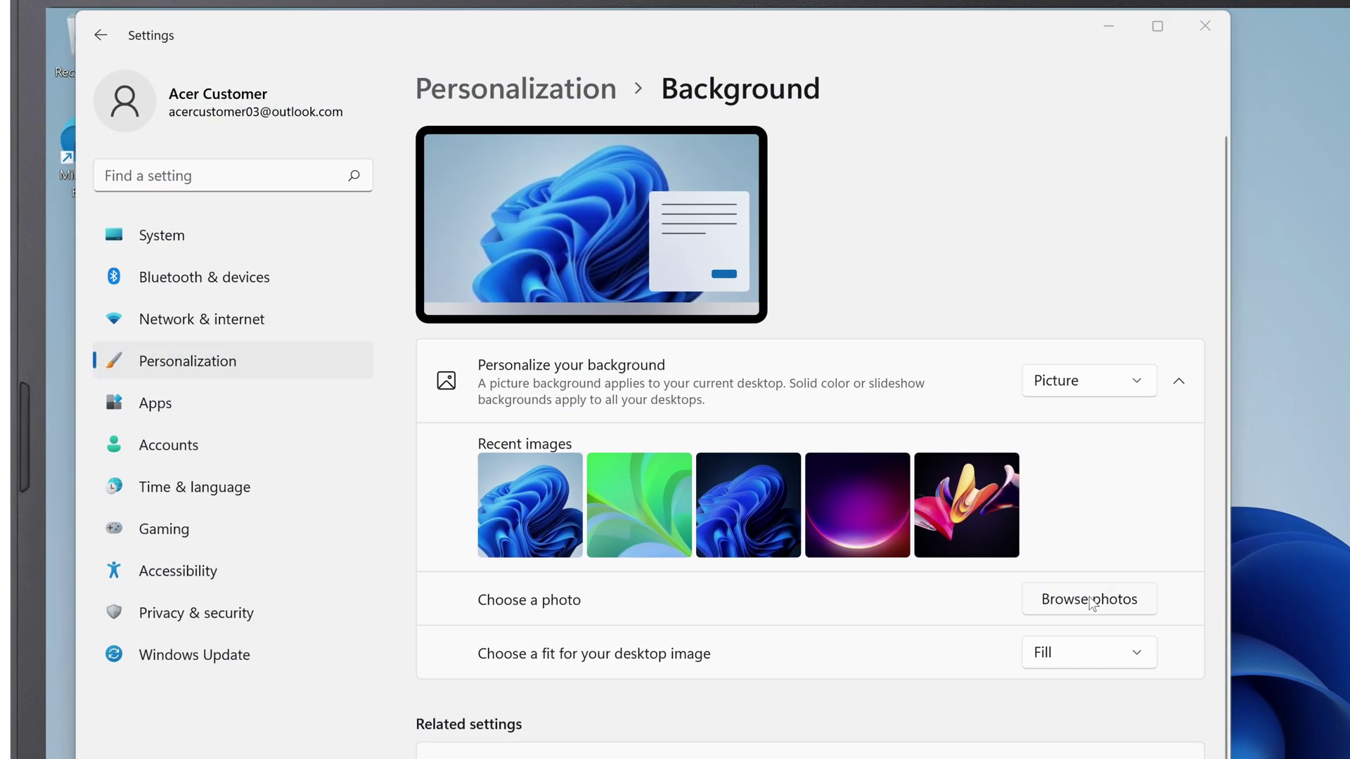
Step: Cancel the Browse photos picker and keep the image fit at Fill
{"action": "left_click", "coordinate": [1008, 597]}
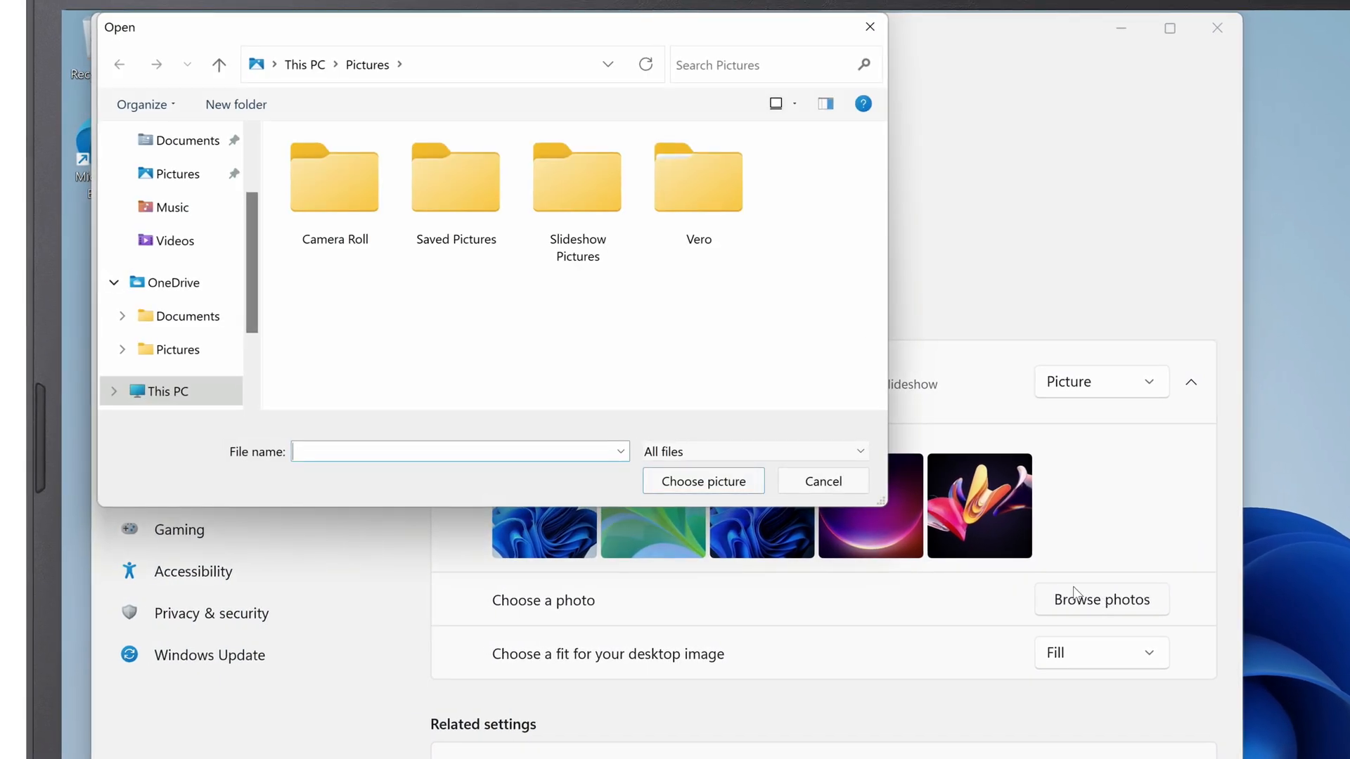
{"action": "left_click", "coordinate": [812, 482]}
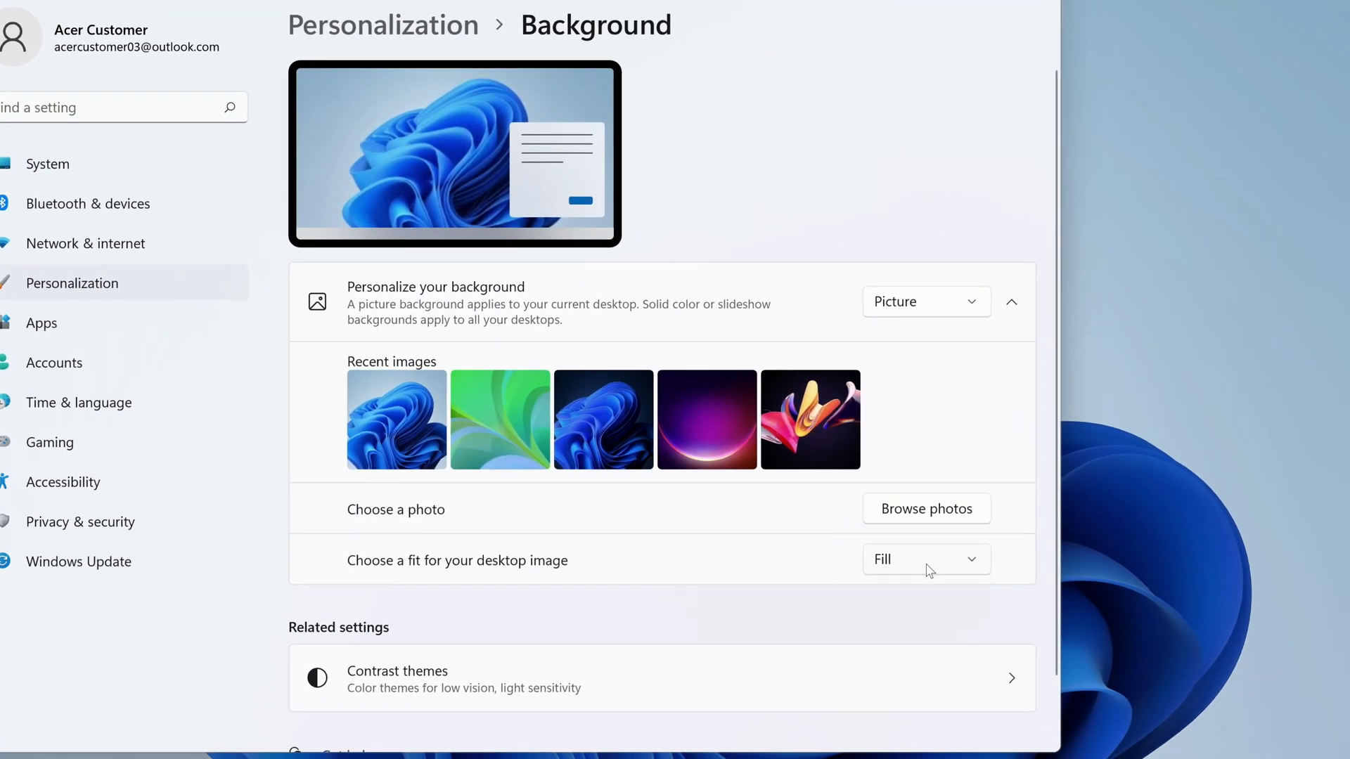
{"action": "left_click", "coordinate": [928, 571]}
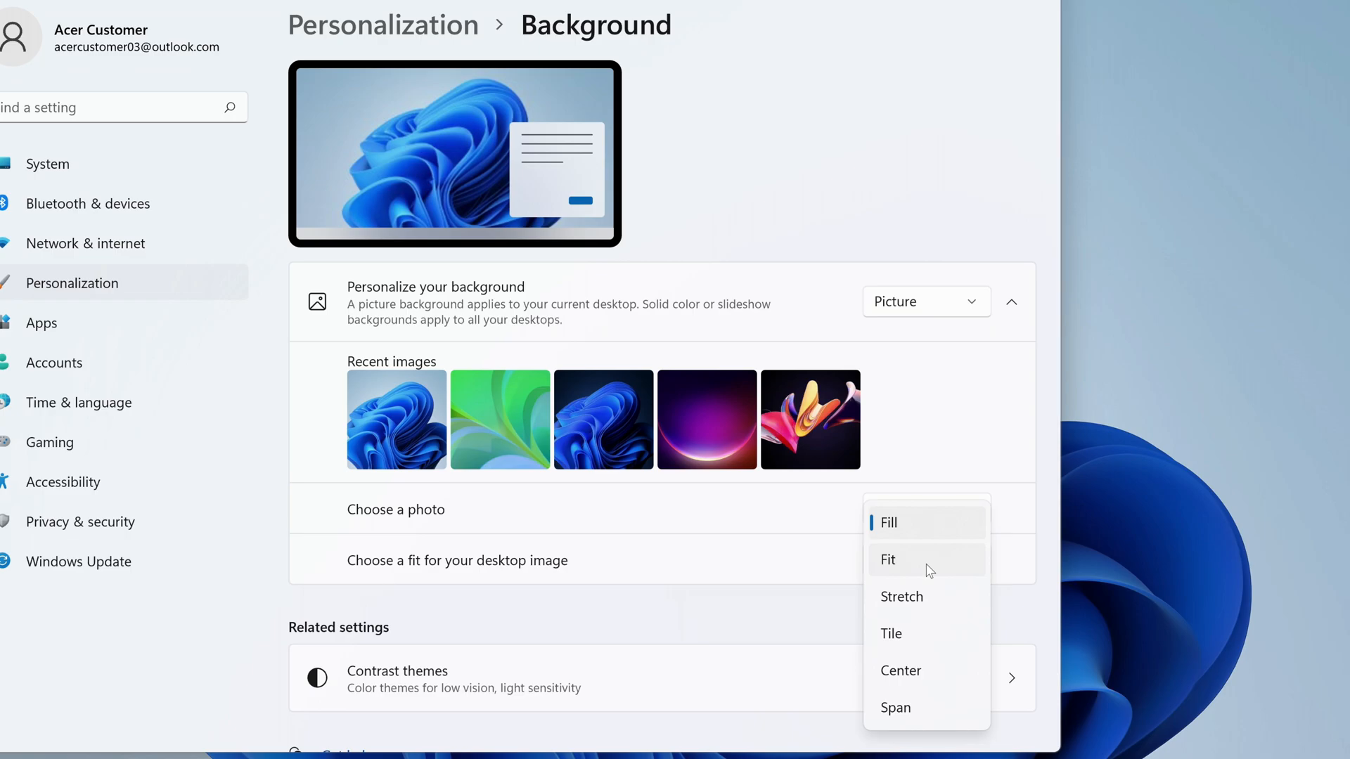
{"action": "left_click", "coordinate": [922, 533]}
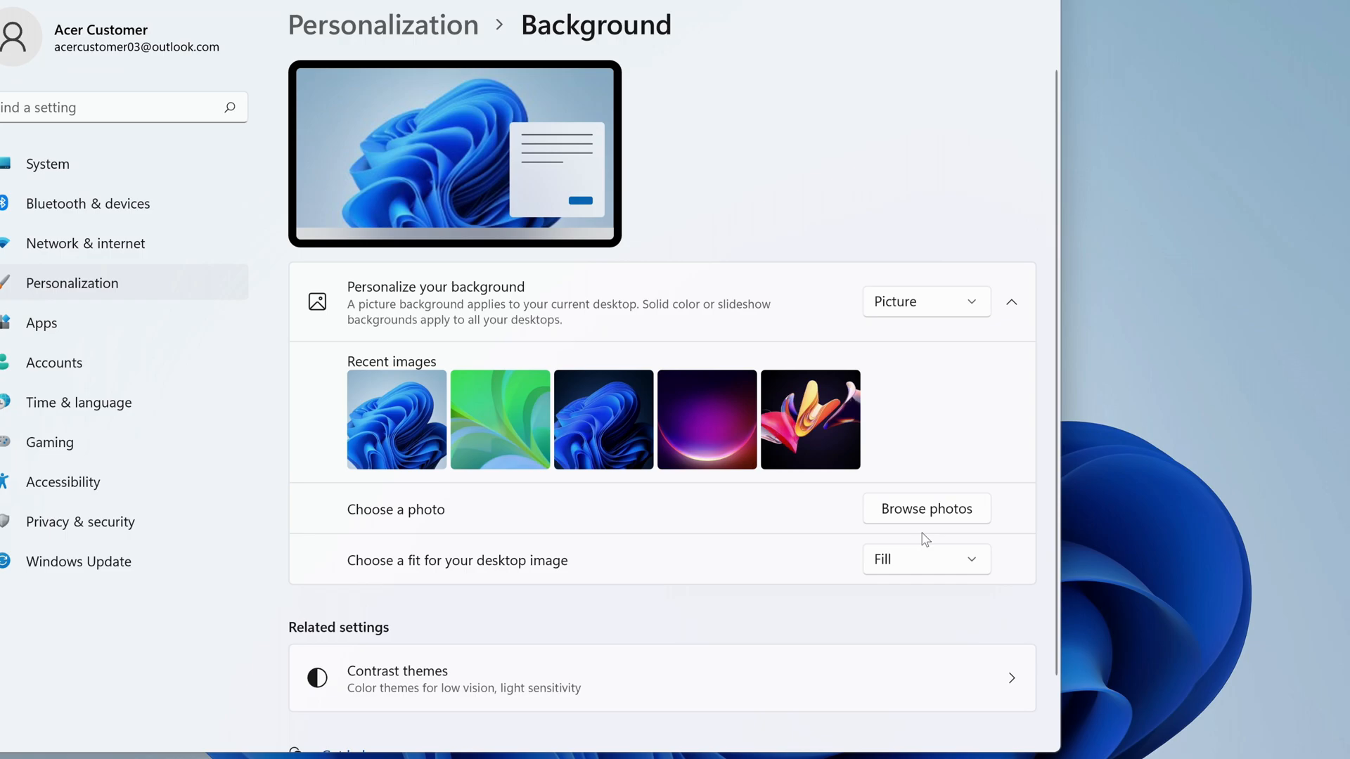
Step: Switch the background type to Solid color, then reopen the background type list
{"action": "left_click", "coordinate": [928, 306]}
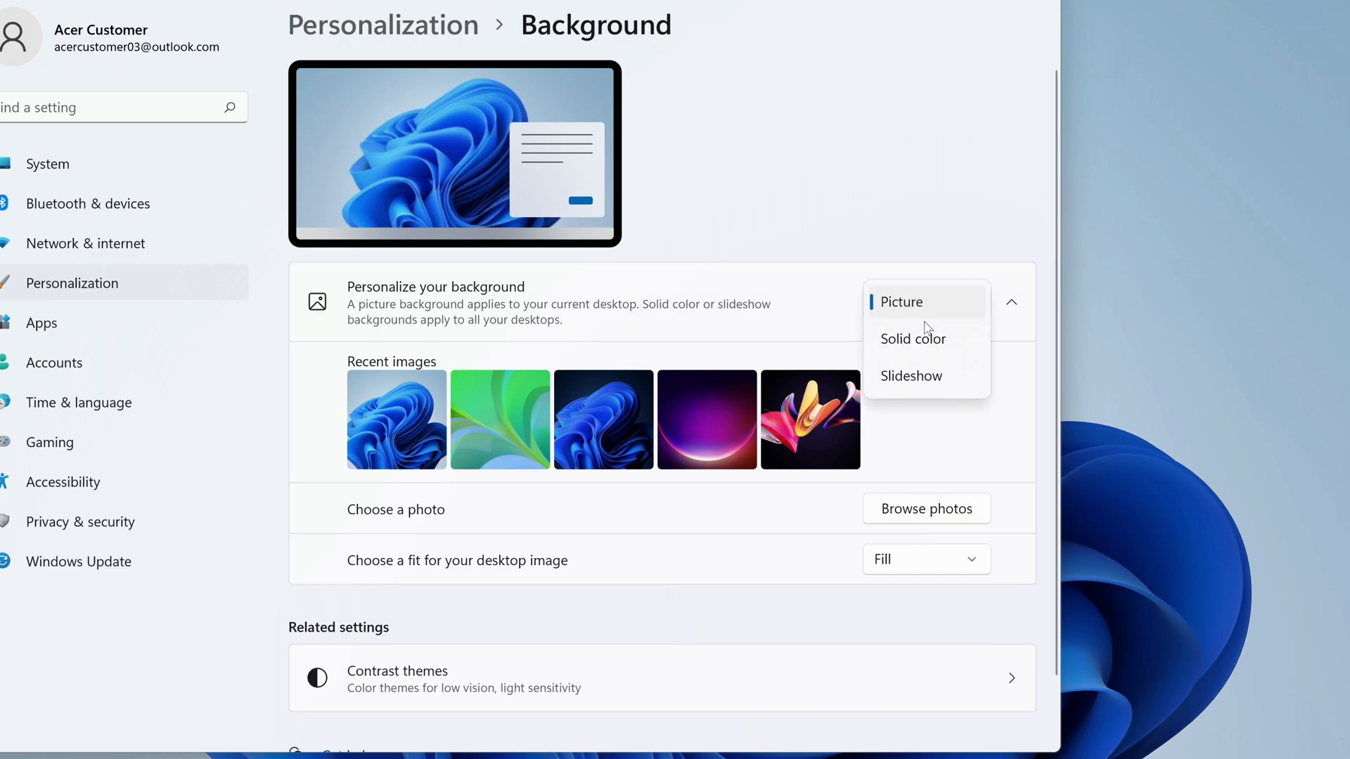
{"action": "left_click", "coordinate": [924, 340]}
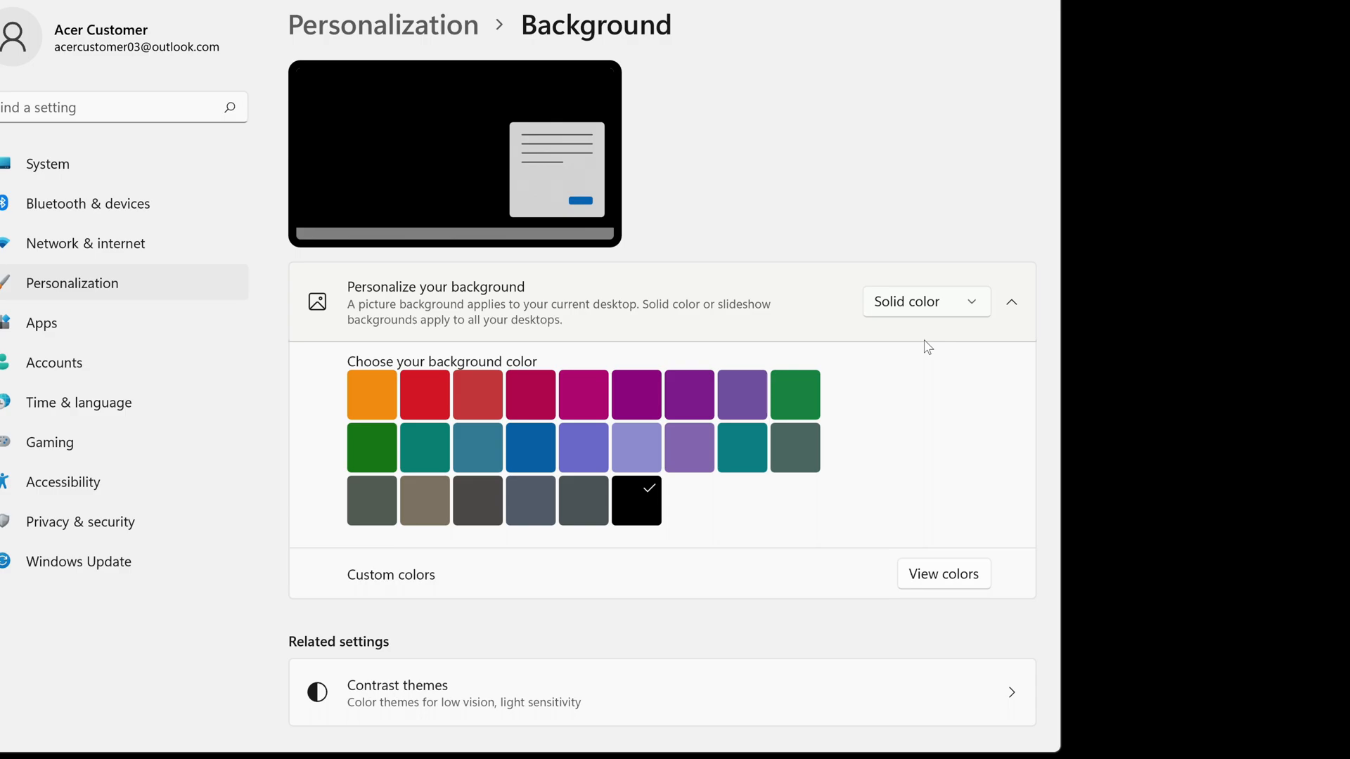
{"action": "left_click", "coordinate": [934, 304]}
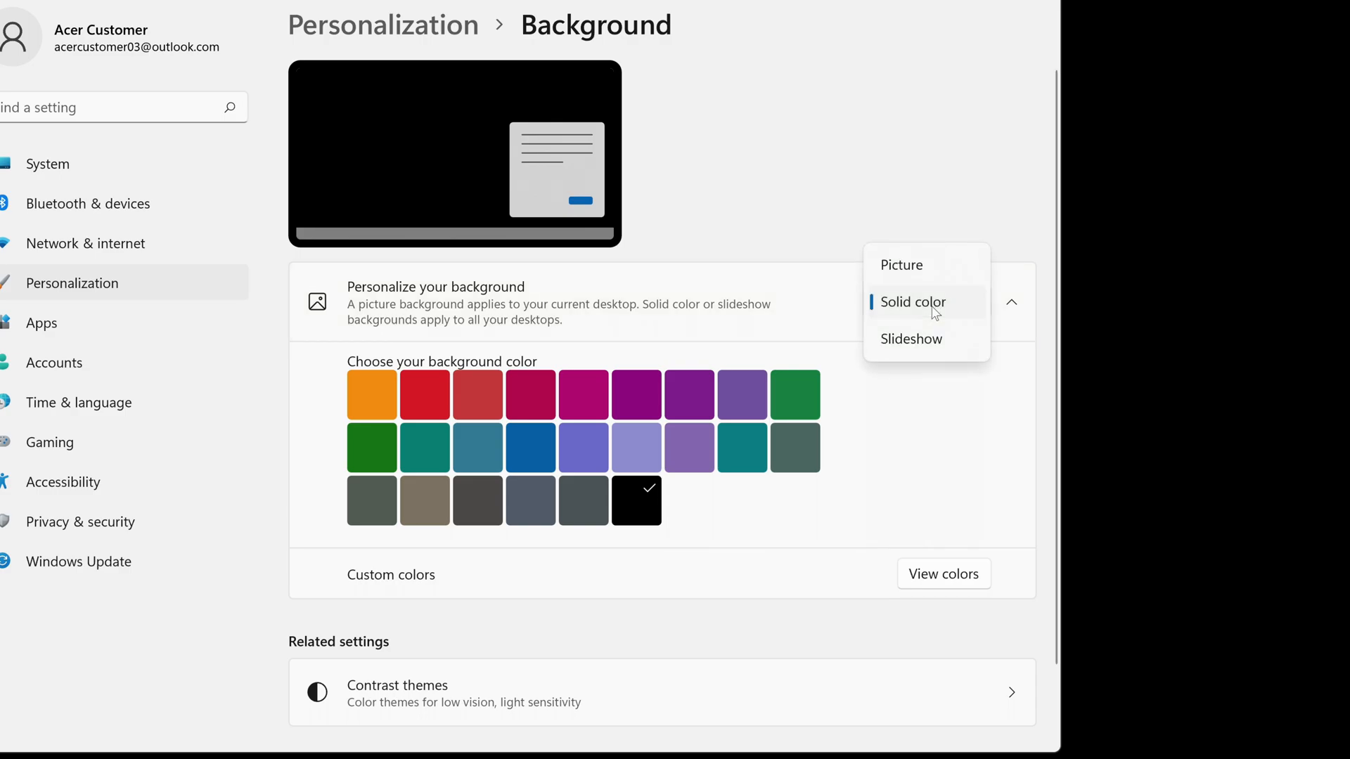
Step: Set the background to Slideshow using This PC > Pictures > Slideshow Pictures as the album
{"action": "left_click", "coordinate": [928, 342]}
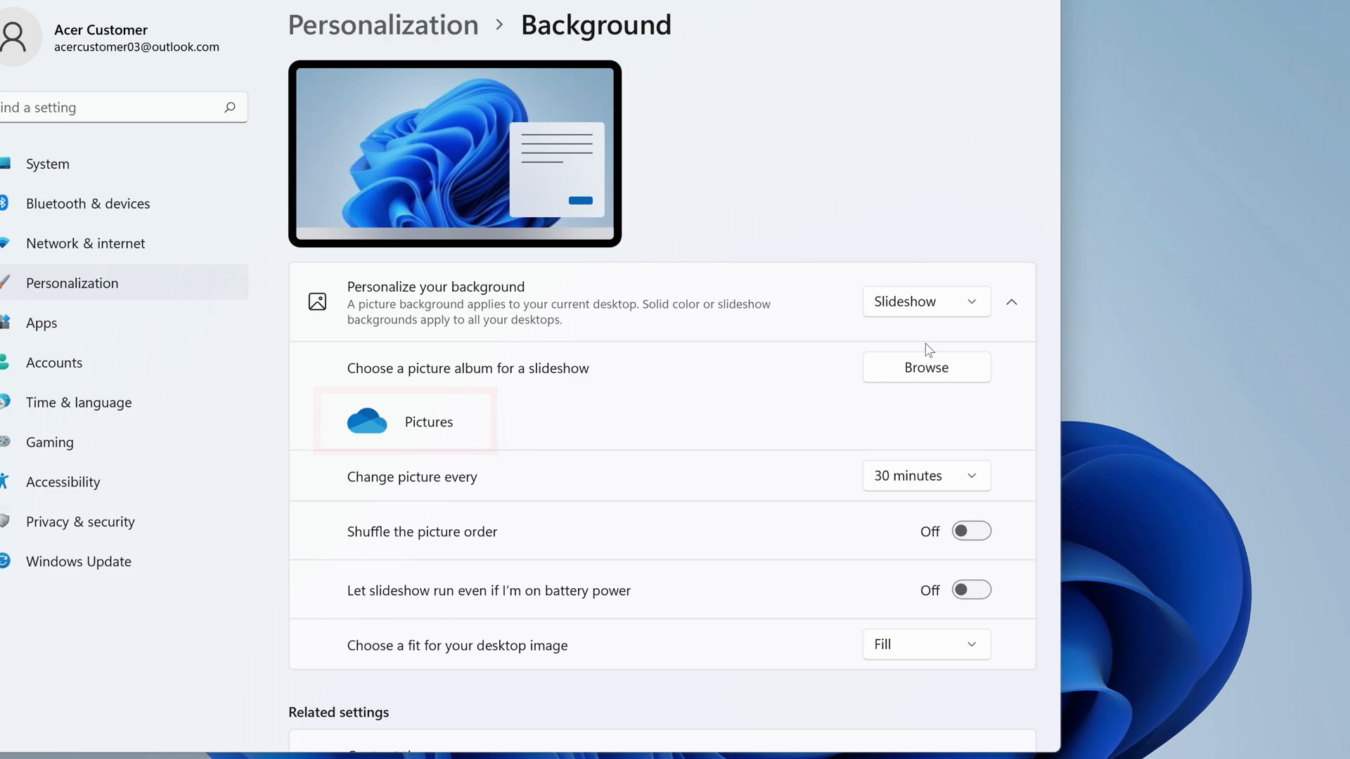
{"action": "left_click", "coordinate": [928, 369]}
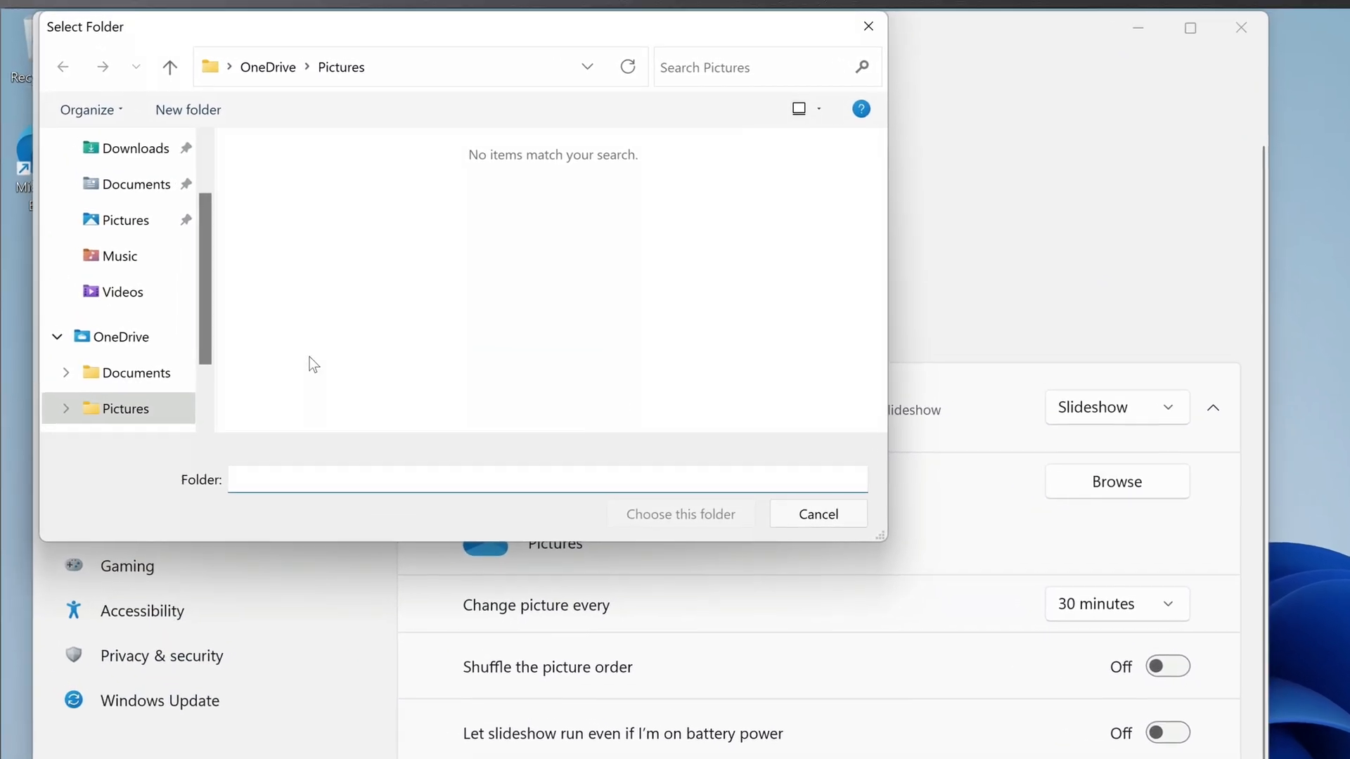
{"action": "left_click", "coordinate": [127, 223]}
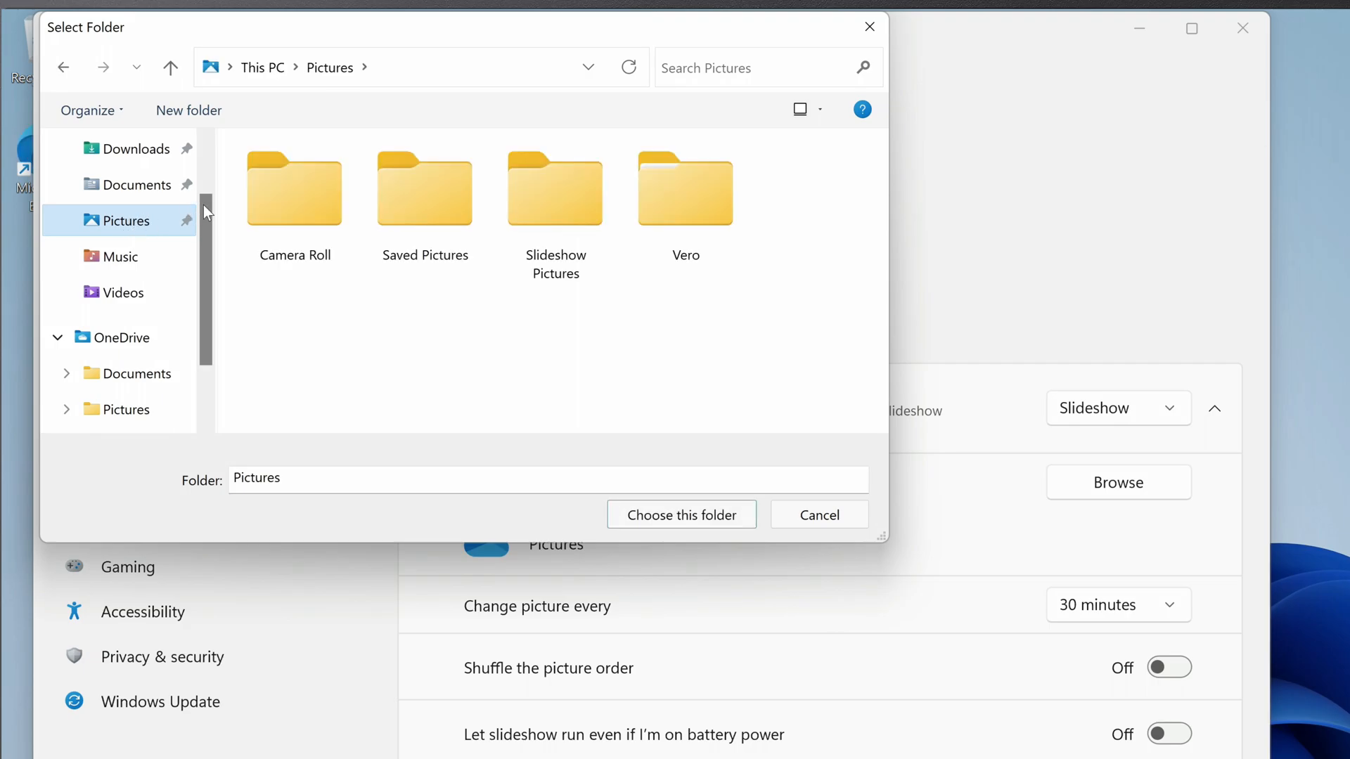
{"action": "left_click", "coordinate": [574, 198]}
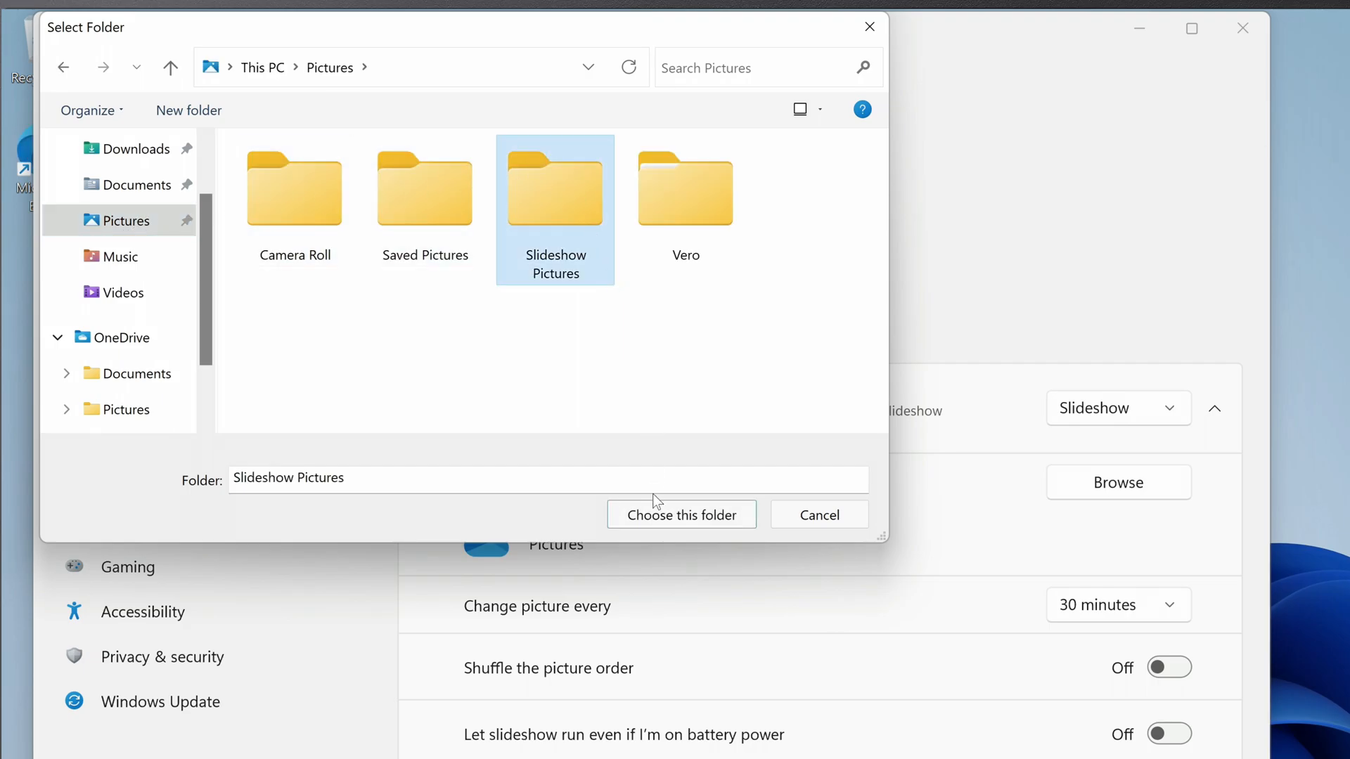
{"action": "left_click", "coordinate": [648, 519]}
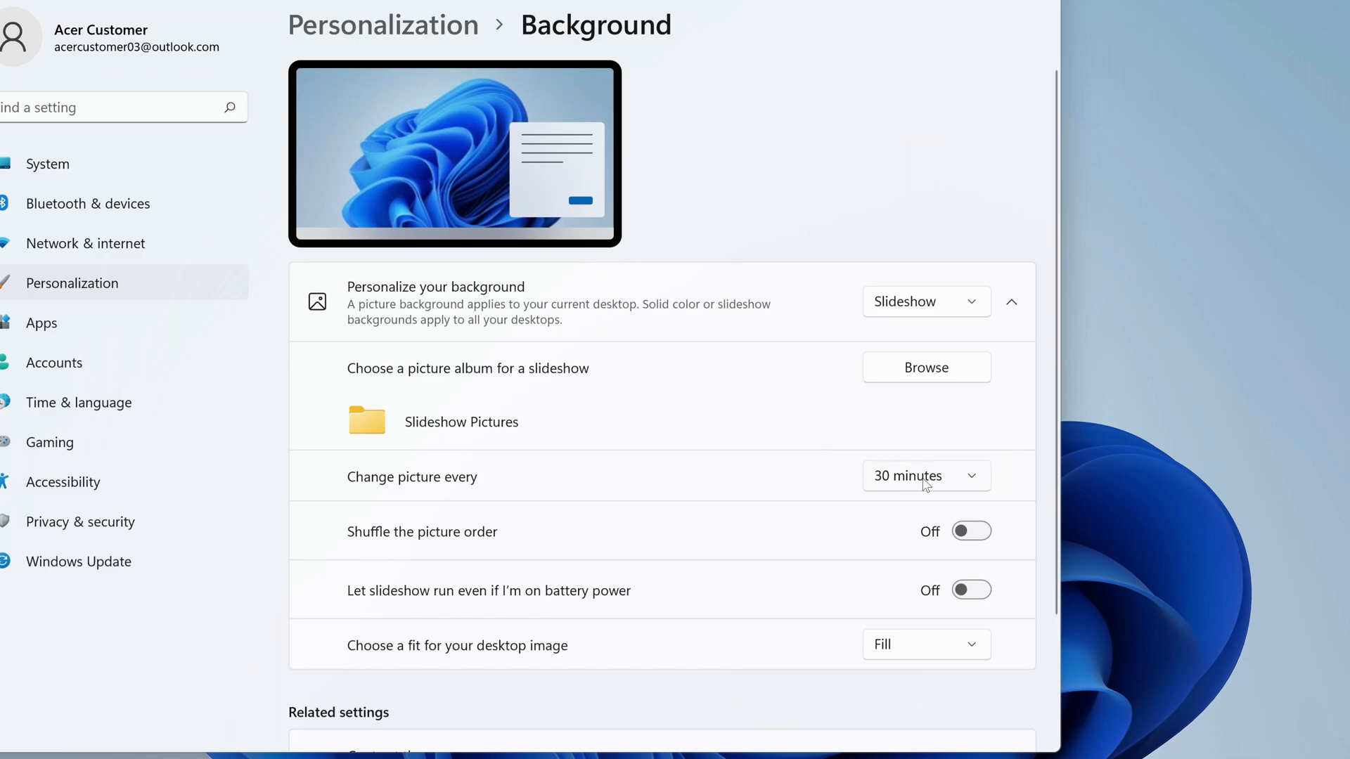
Step: Change pictures every 1 minute with shuffle and battery-power playback switched on
{"action": "left_click", "coordinate": [947, 489]}
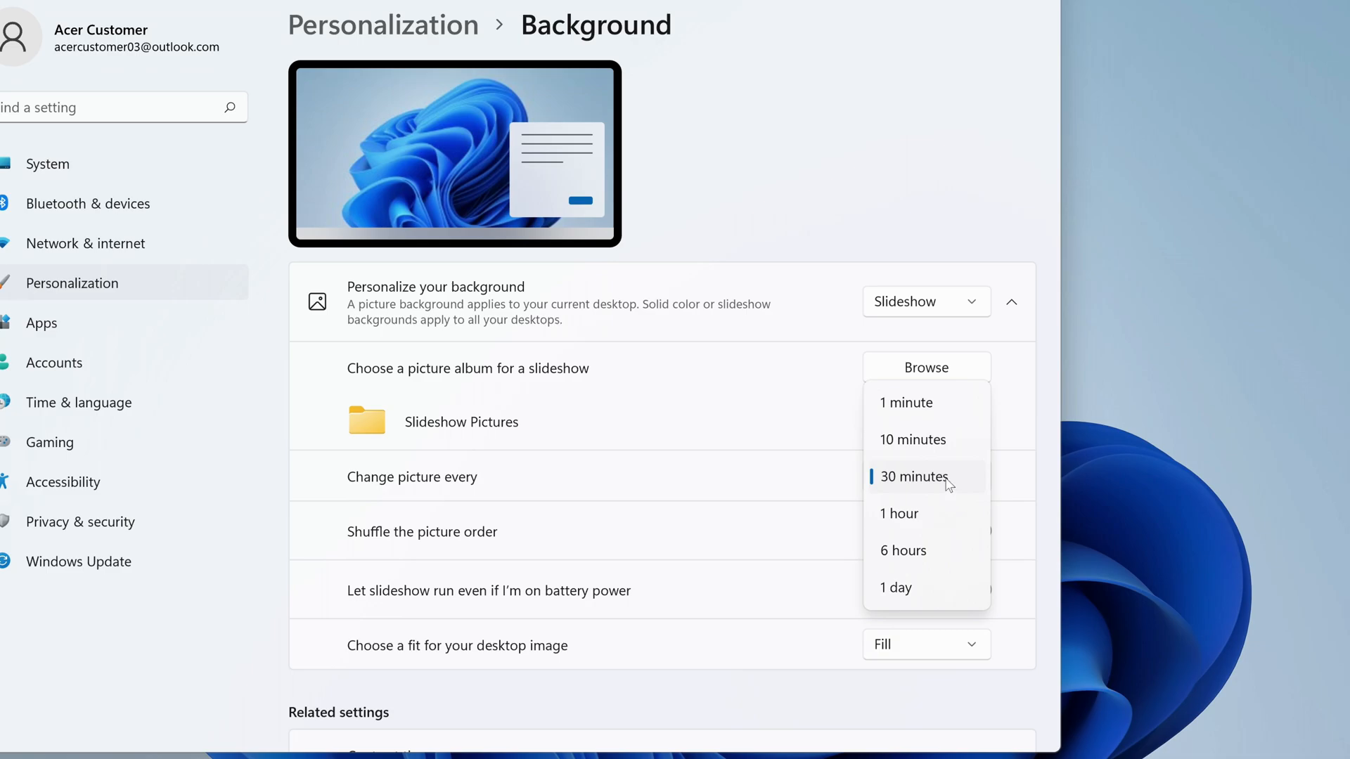
{"action": "left_click", "coordinate": [940, 412]}
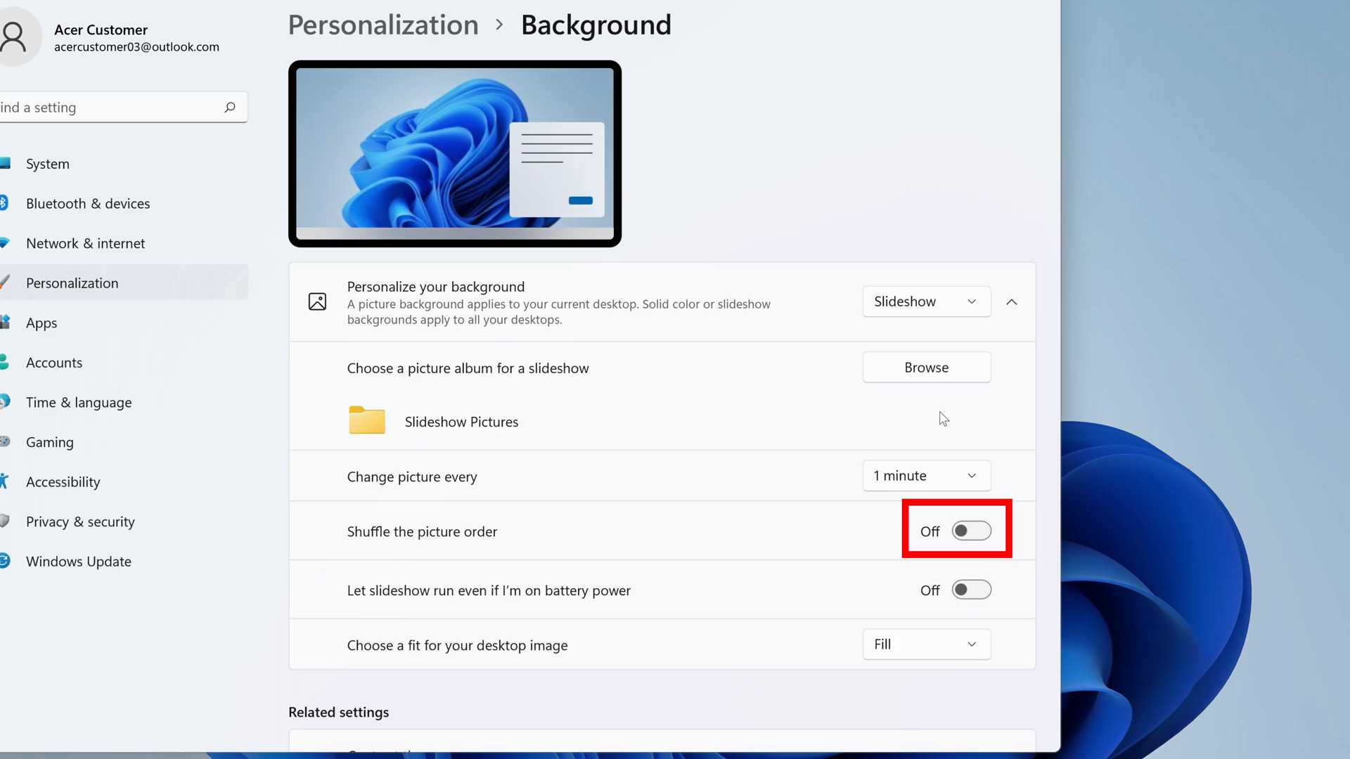
{"action": "left_click", "coordinate": [979, 545]}
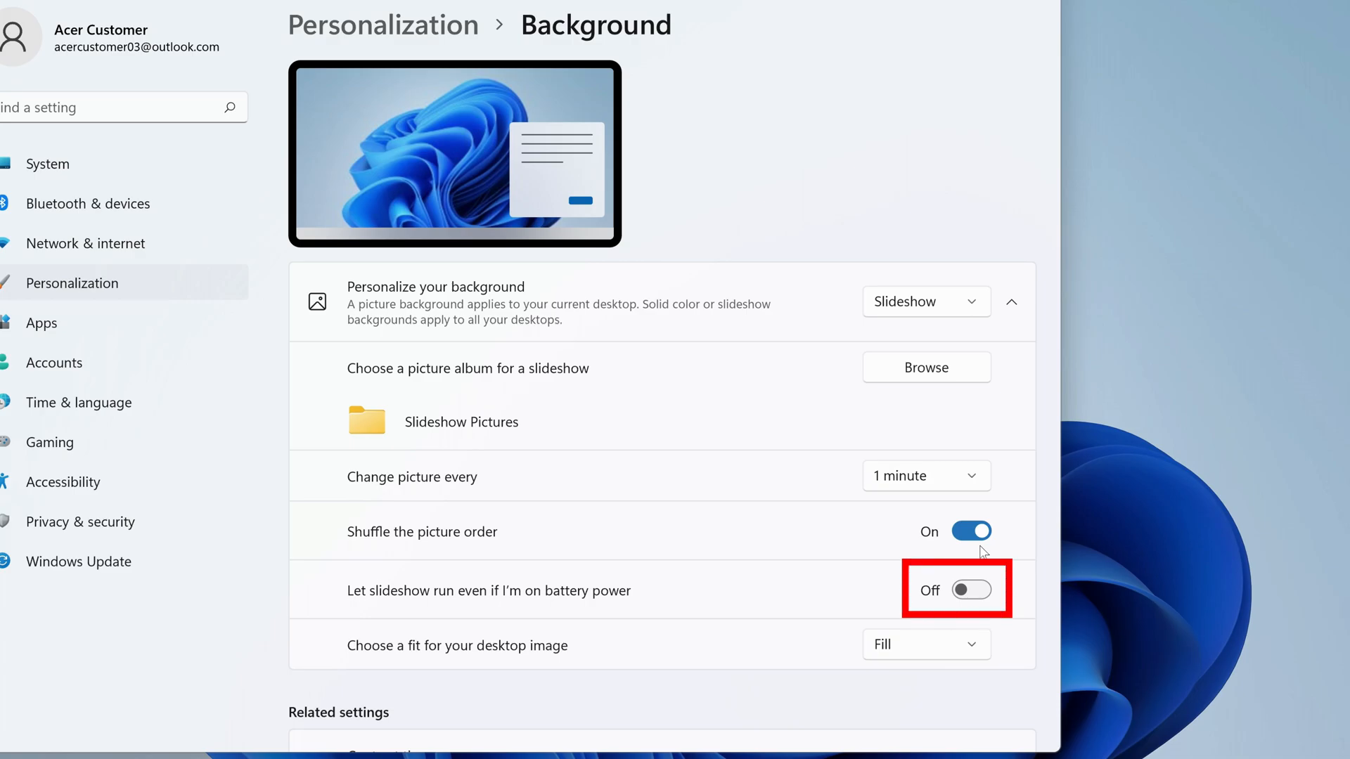
{"action": "left_click", "coordinate": [977, 591]}
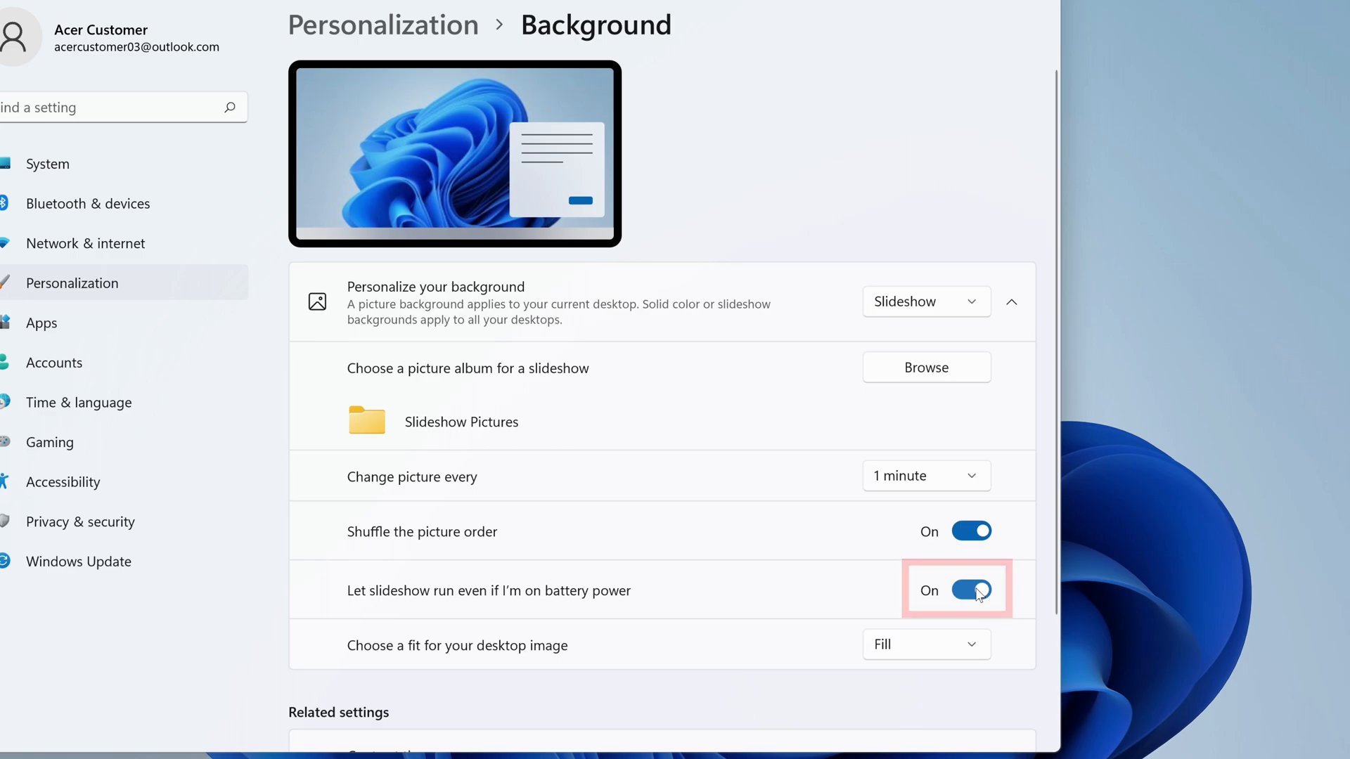
{"action": "left_click", "coordinate": [936, 645]}
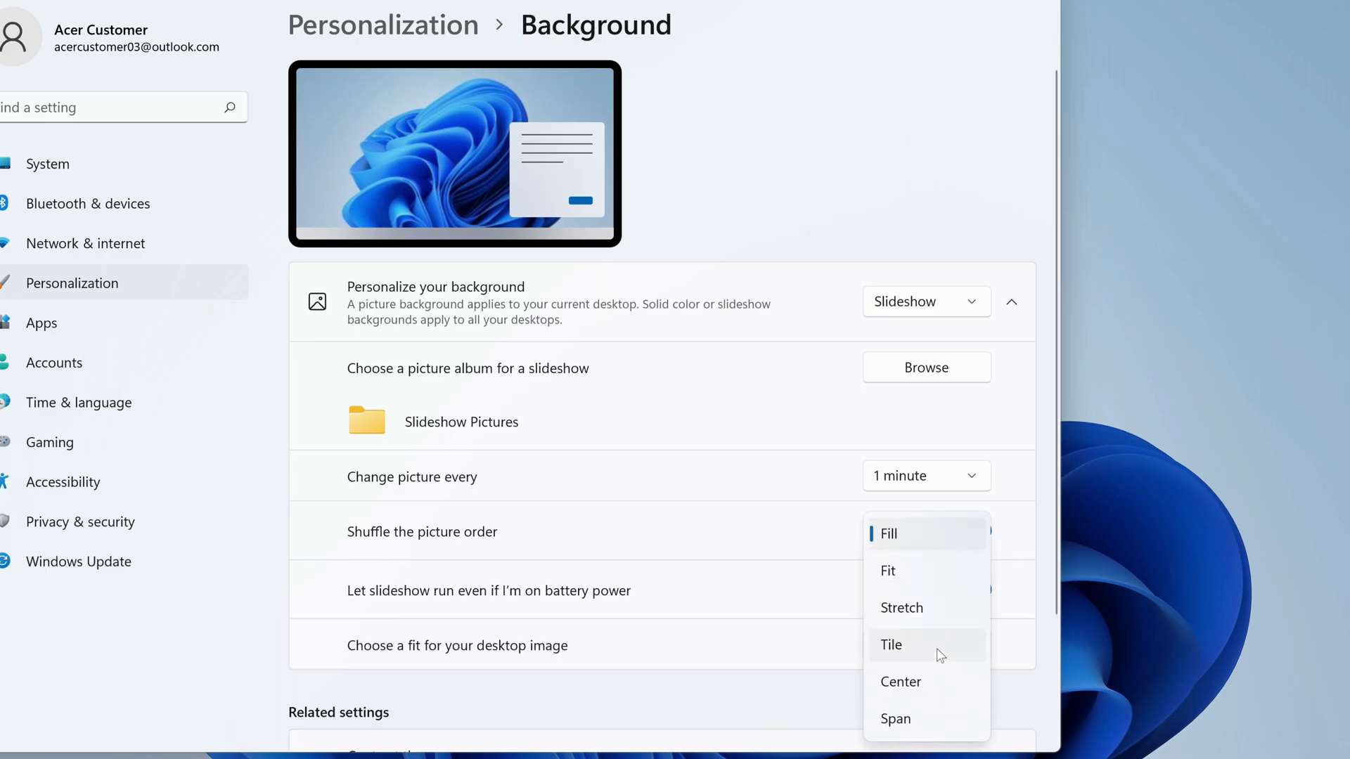